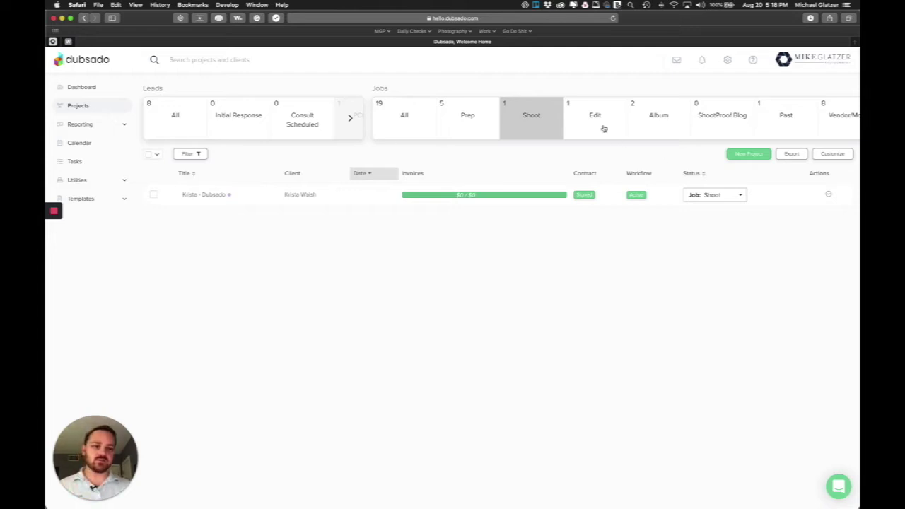
Step: Open the projects page customization and look at the form for adding a lead or job status, then cancel it
left_click(839, 156)
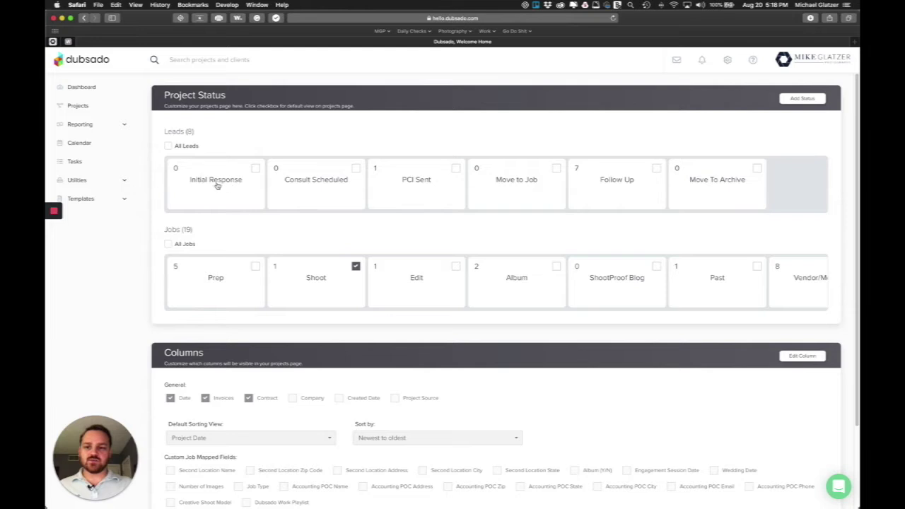
left_click(795, 102)
left_click(383, 274)
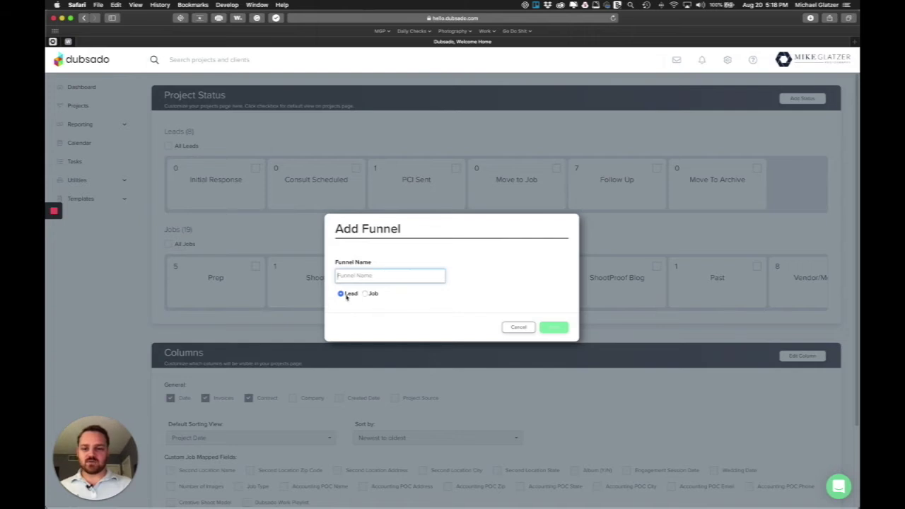
left_click(520, 327)
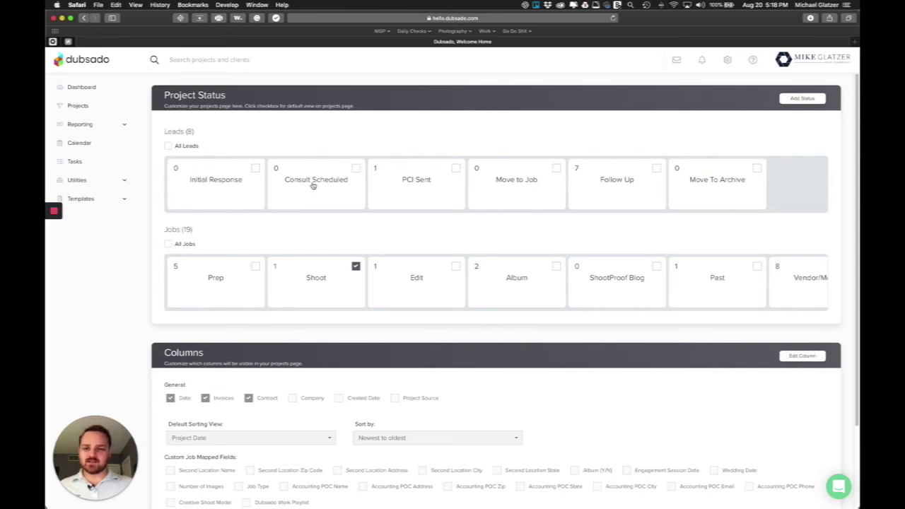
Step: Open the PCI Sent lead status for editing to look at its name setting, then cancel
left_click(416, 183)
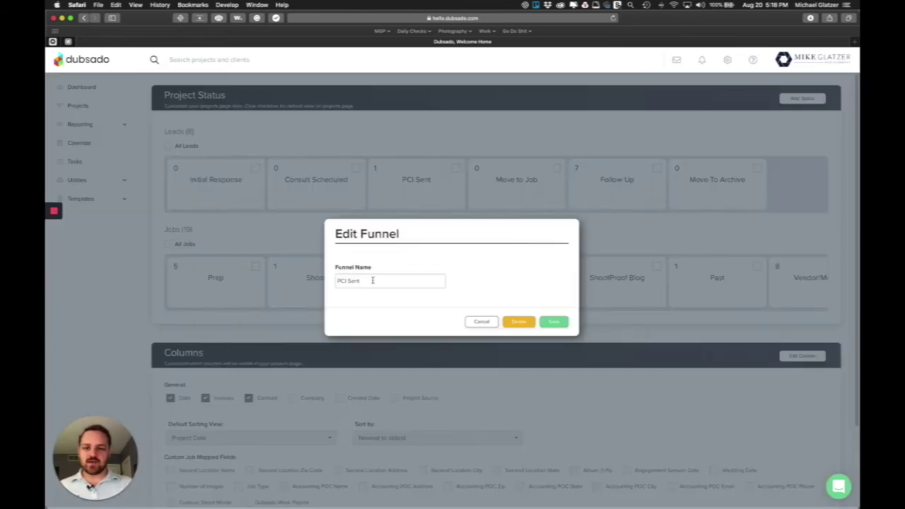
left_click(482, 322)
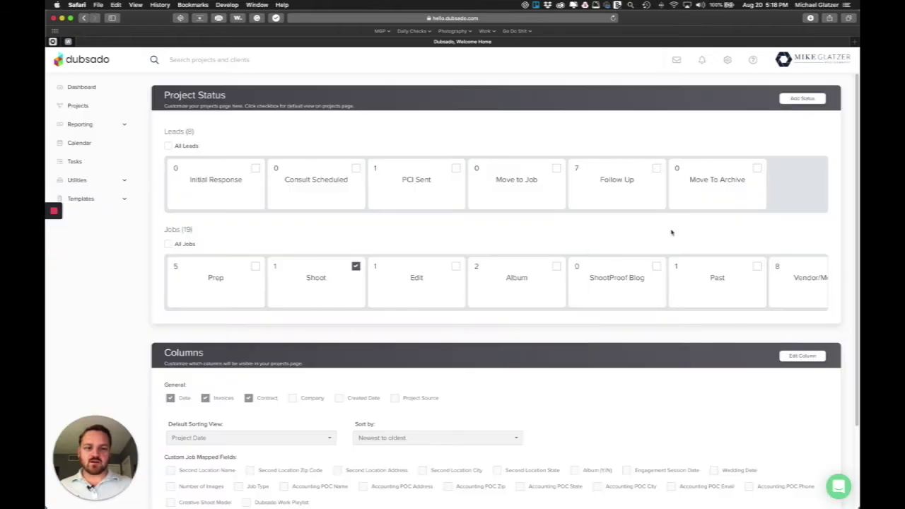
mouse_move(699, 288)
left_mouse_down()
mouse_move(786, 188)
mouse_move(697, 253)
mouse_move(694, 286)
left_mouse_up()
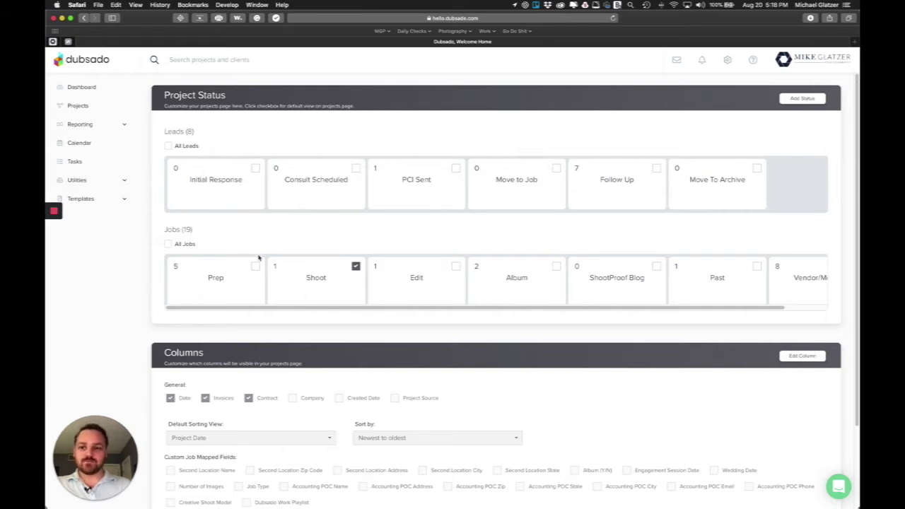
Step: Set All Jobs as the default projects view and check the projects list and its job statuses
left_click(186, 245)
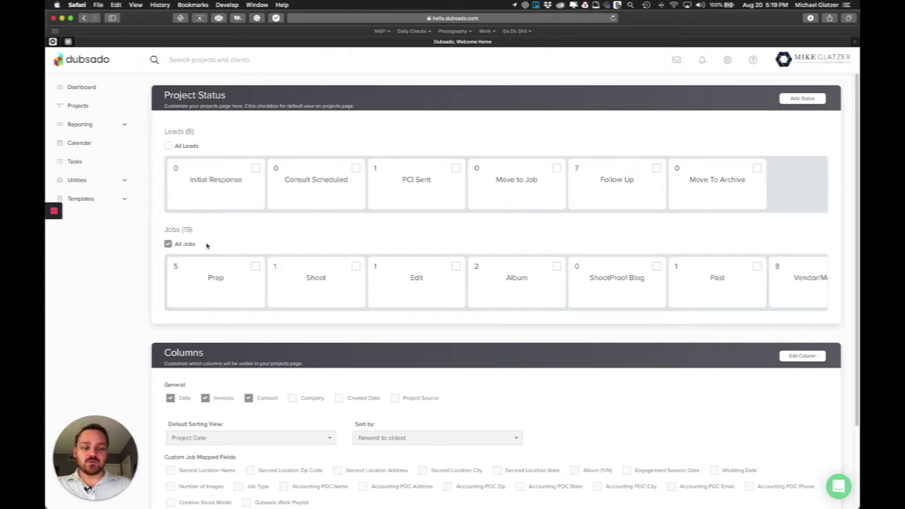
left_click(99, 108)
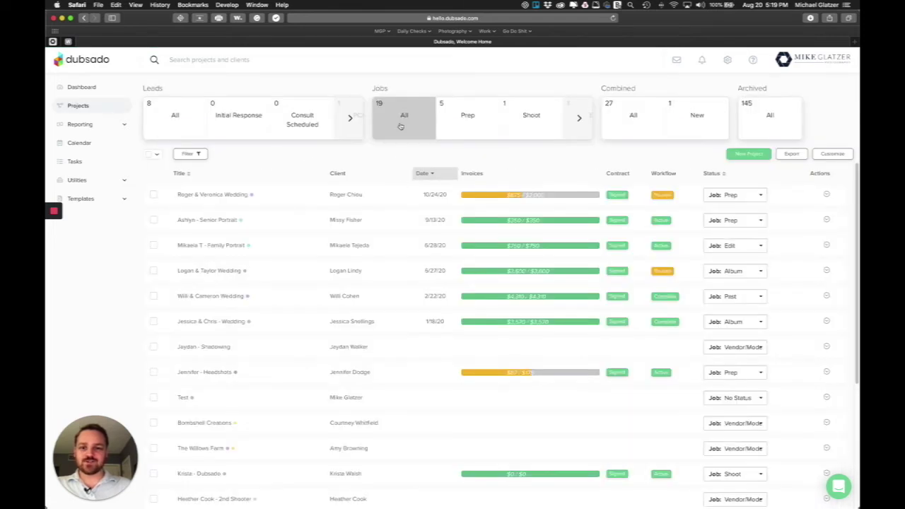
scroll(371, 206, "down", 5)
scroll(372, 206, "up", 5)
left_click(579, 120)
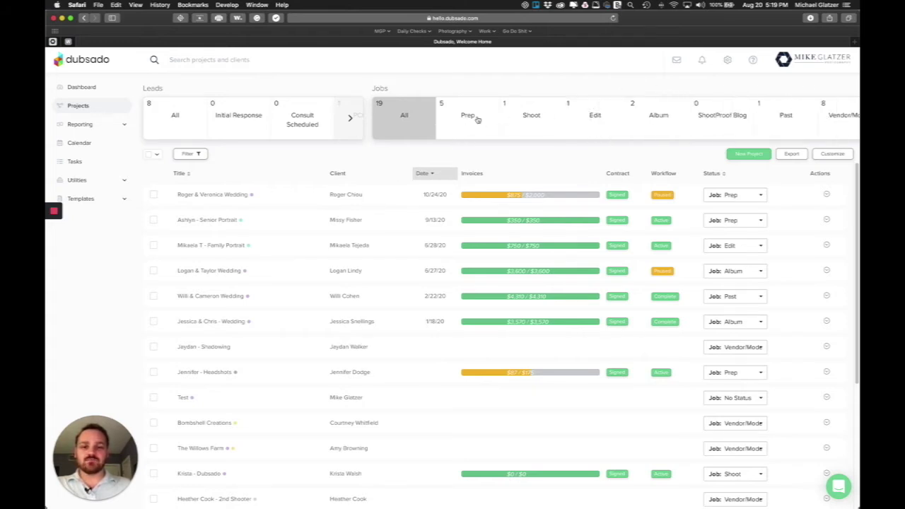
left_click(748, 121)
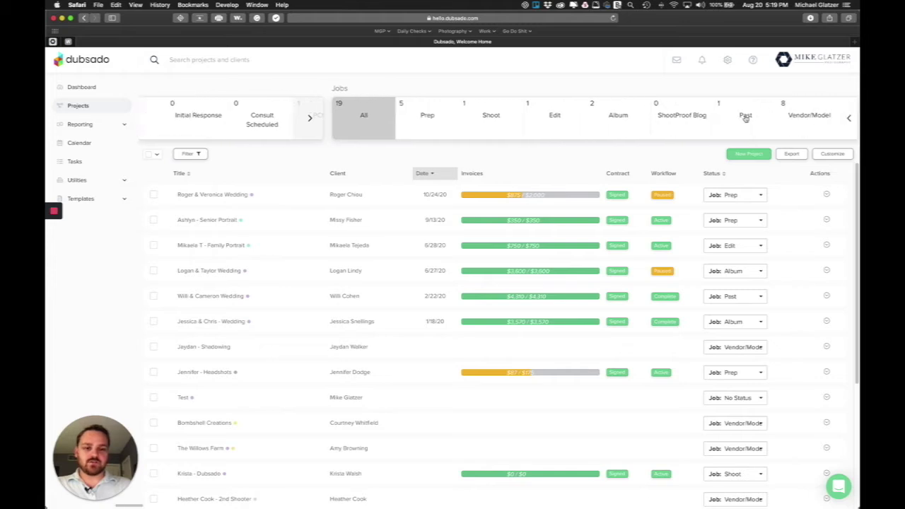
scroll(746, 119, "left", 5)
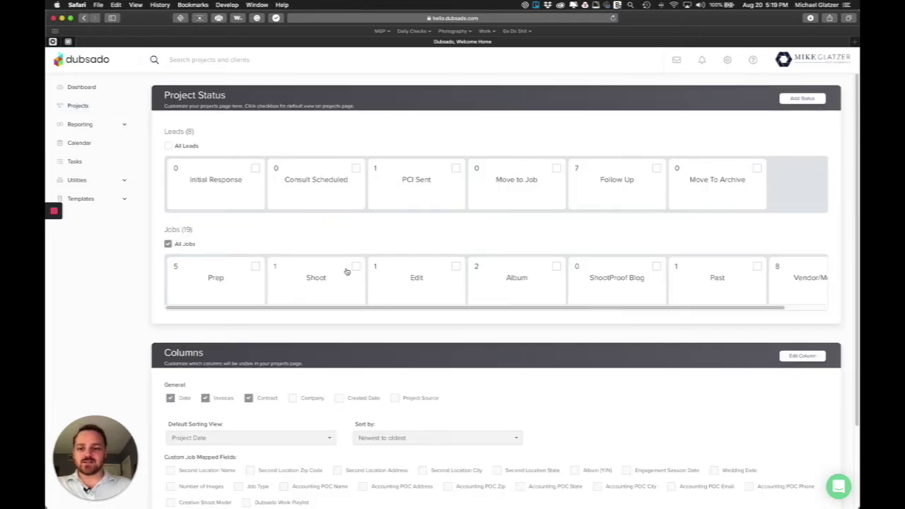
Step: Set the Shoot job status as the default projects view and return to the projects list
left_click(356, 267)
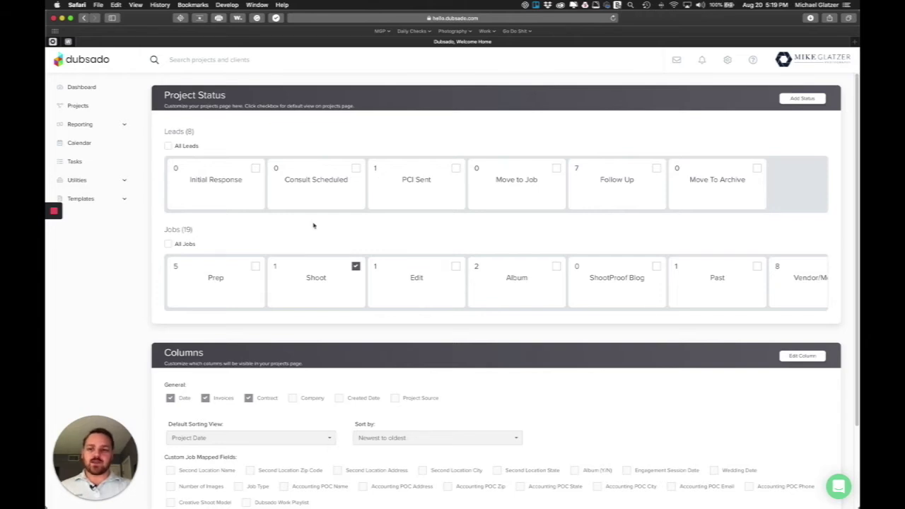
left_click(99, 106)
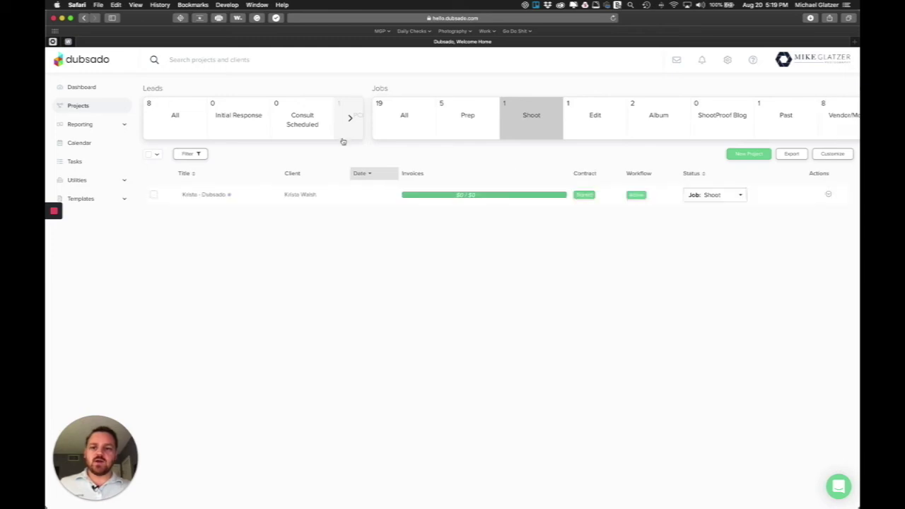
Step: Look through all lead and job statuses on the projects page and list the Vendor/Model jobs
left_click(351, 120)
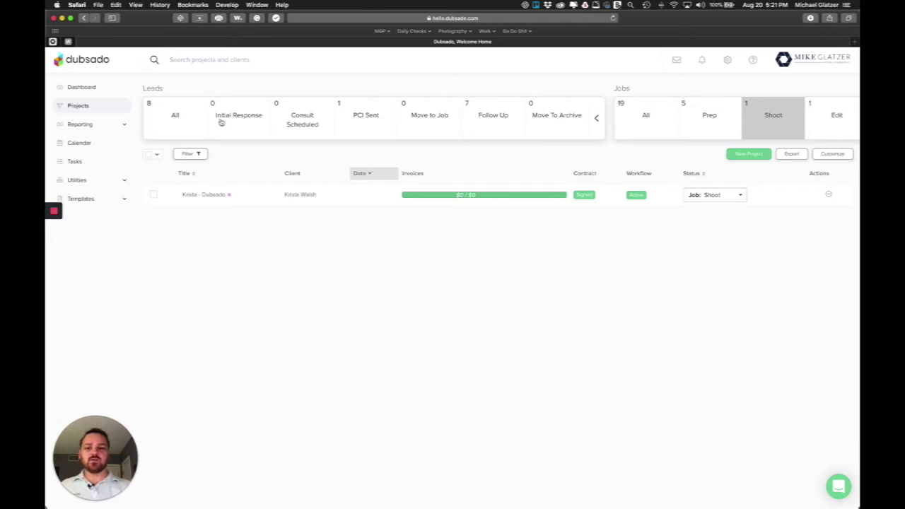
left_click(598, 127)
scroll(598, 126, "right", 2)
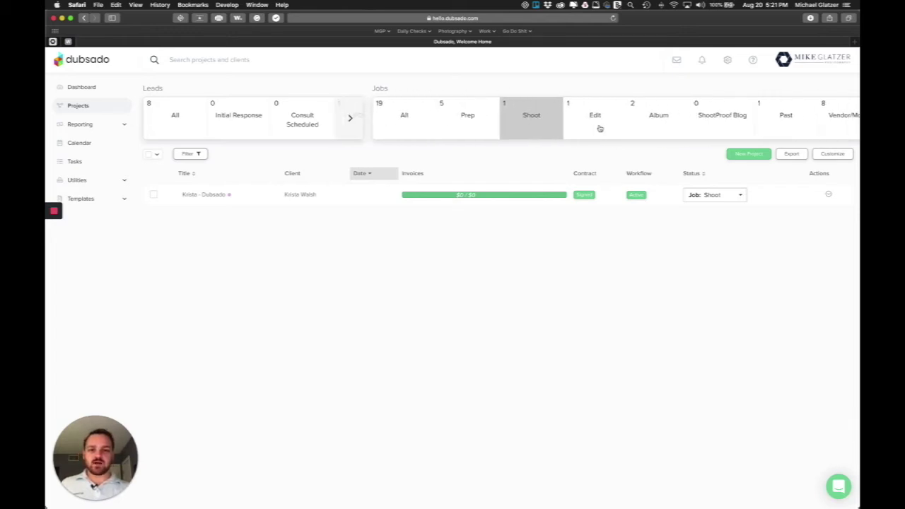
scroll(598, 124, "left", 1)
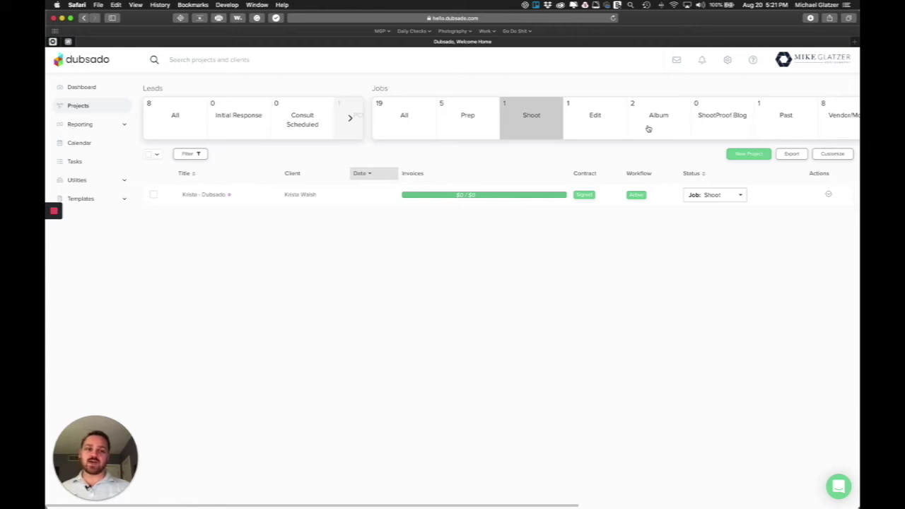
scroll(656, 127, "right", 3)
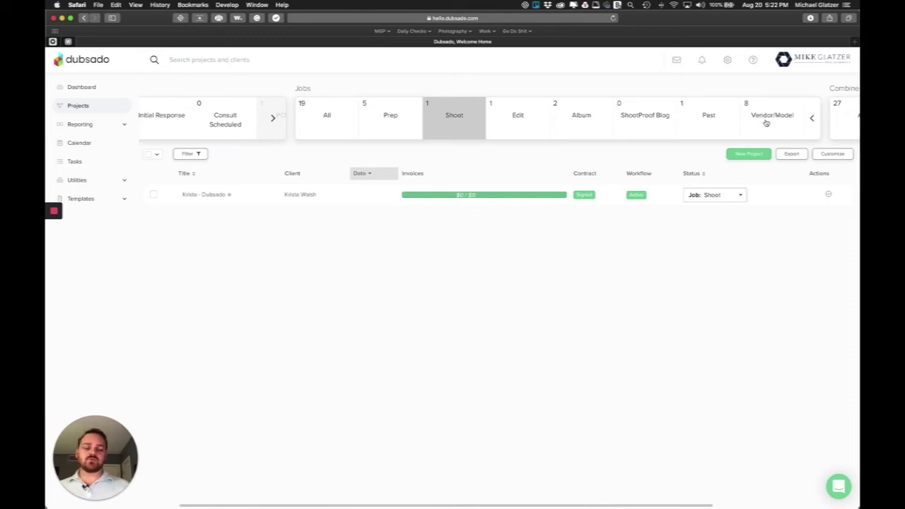
left_click(765, 123)
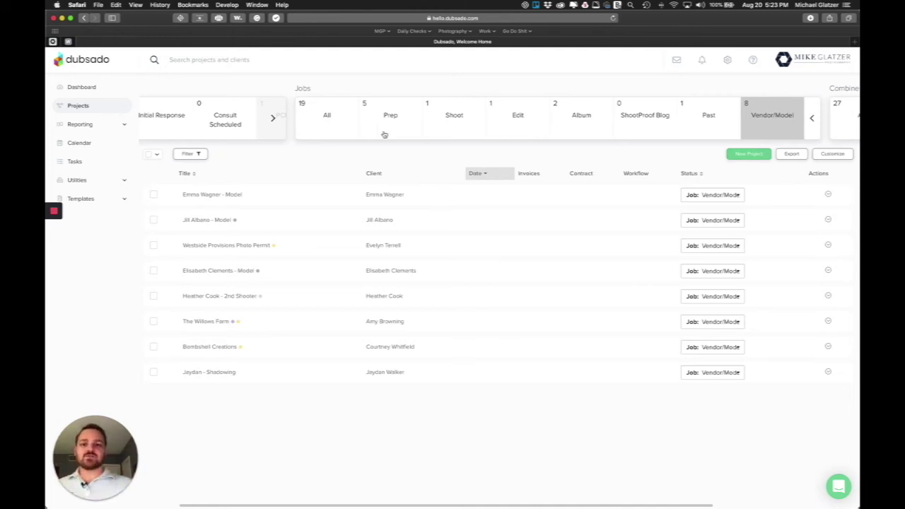
Step: Expand the lead statuses and list all leads
left_click(275, 124)
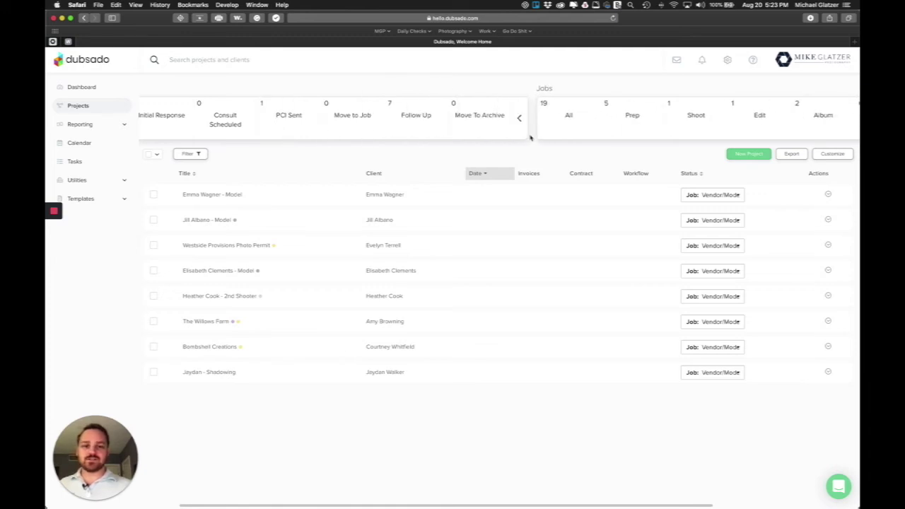
scroll(244, 127, "left", 2)
scroll(228, 124, "left", 2)
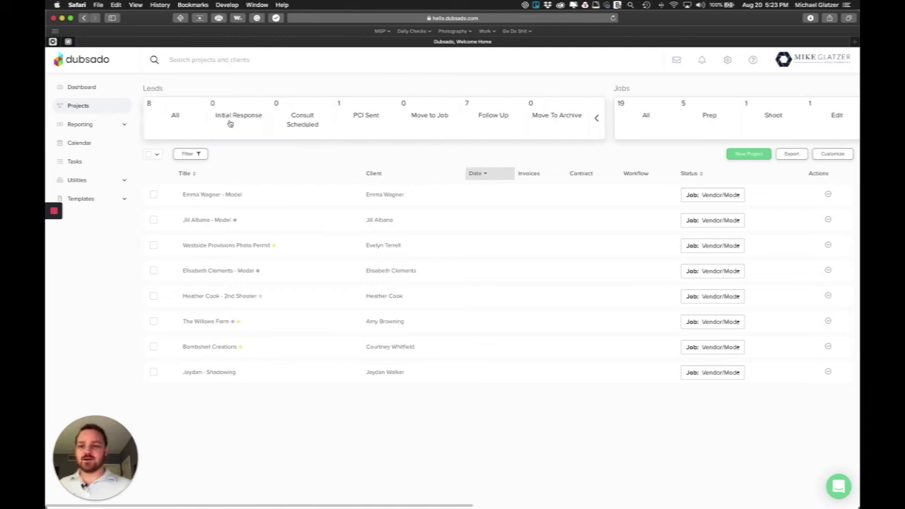
left_click(182, 120)
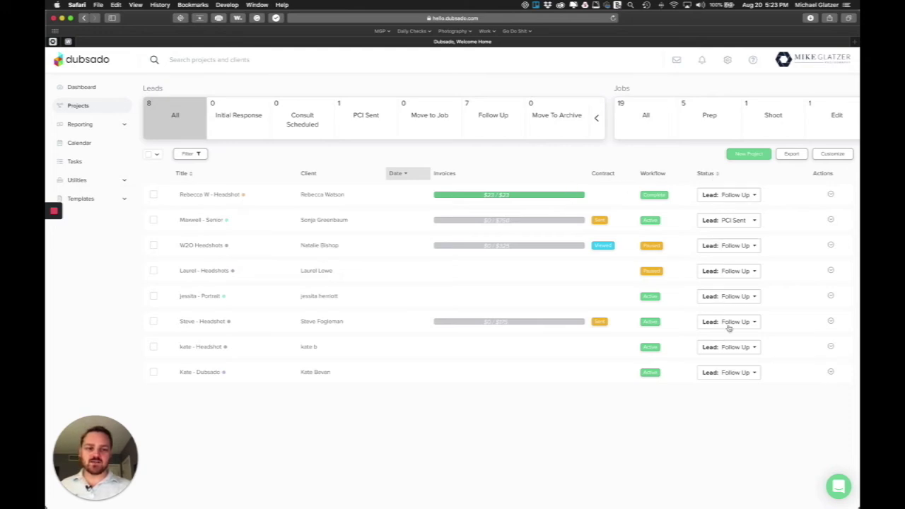
Step: Look through the job and lead status options of the Portrait lead in the list and select Follow Up
left_click(757, 298)
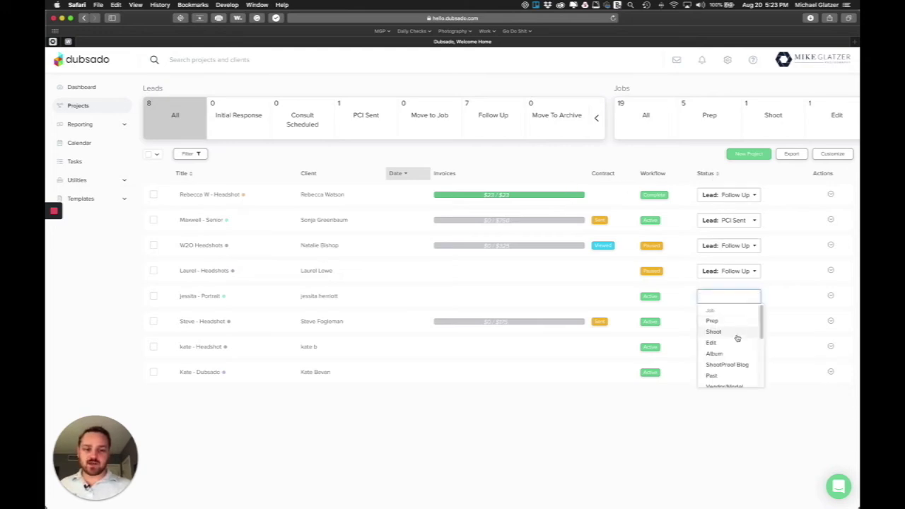
scroll(727, 319, "down", 2)
scroll(727, 319, "down", 3)
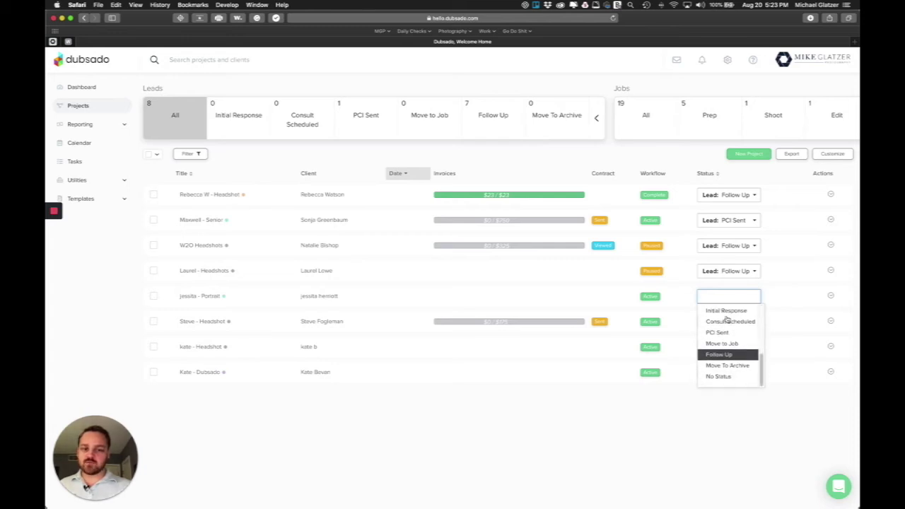
scroll(721, 332, "up", 4)
scroll(718, 340, "down", 4)
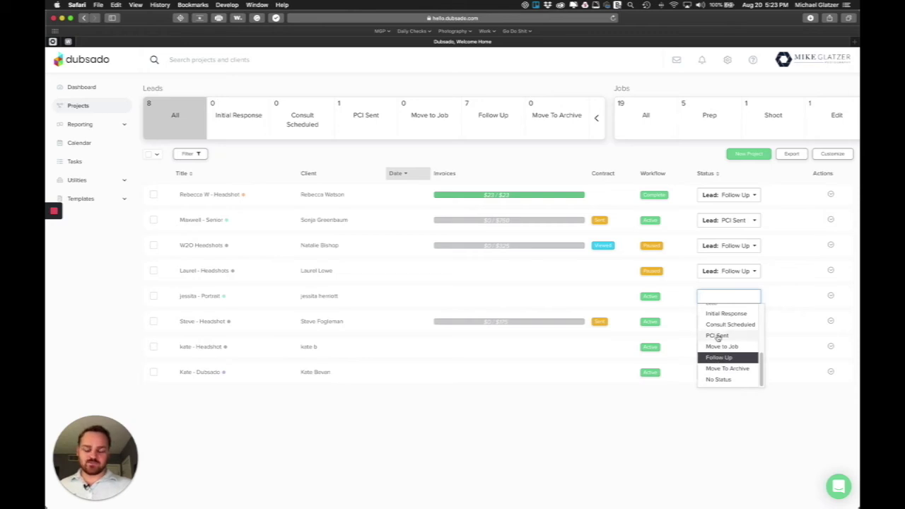
scroll(715, 335, "up", 4)
scroll(717, 339, "down", 4)
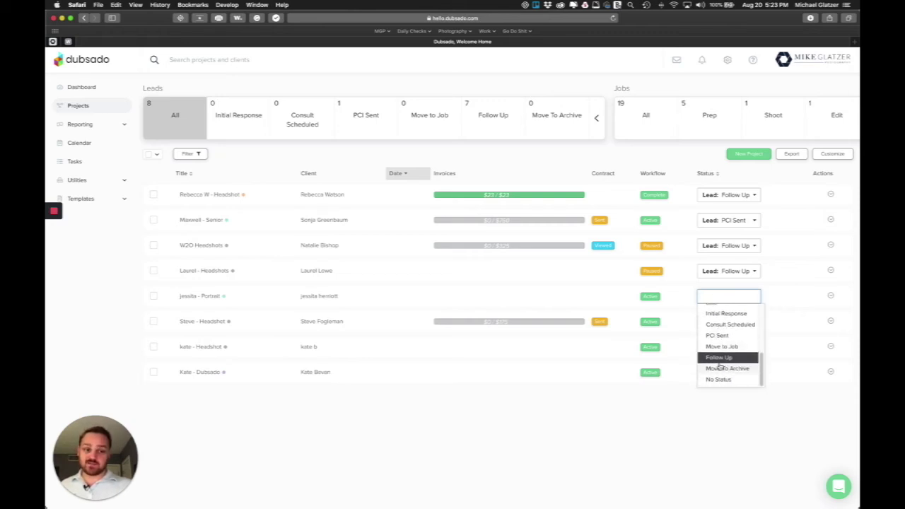
left_click(720, 358)
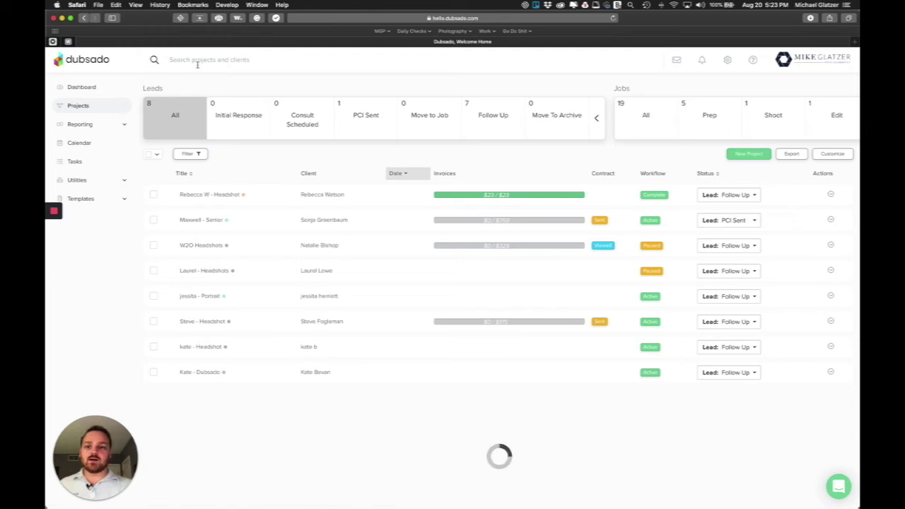
Step: Open the headshots lead listed directly below W2O Headshots and examine its project status options and its workflow
left_click(258, 275)
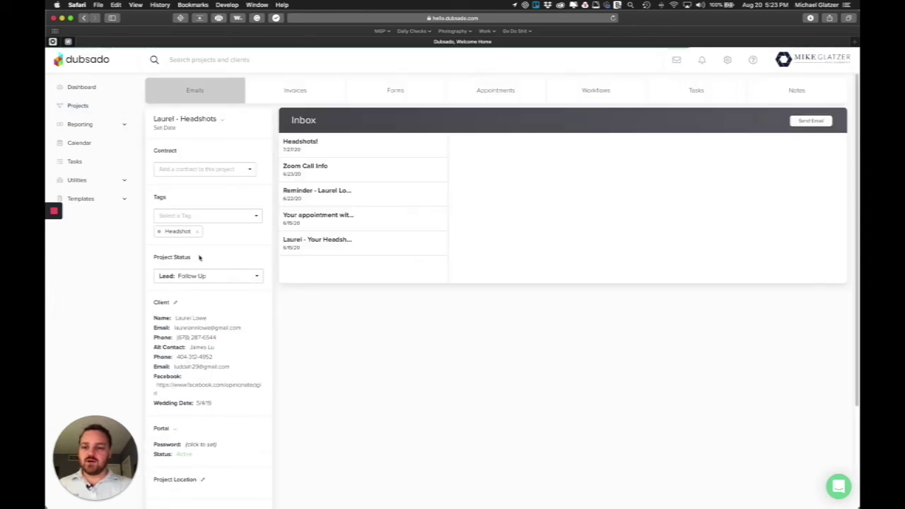
left_click(248, 276)
scroll(225, 314, "down", 5)
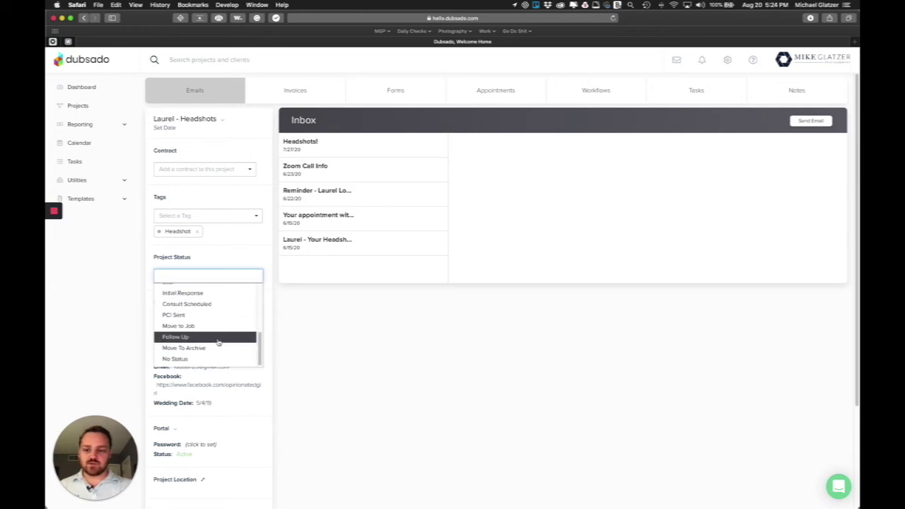
scroll(219, 343, "up", 5)
scroll(215, 351, "down", 5)
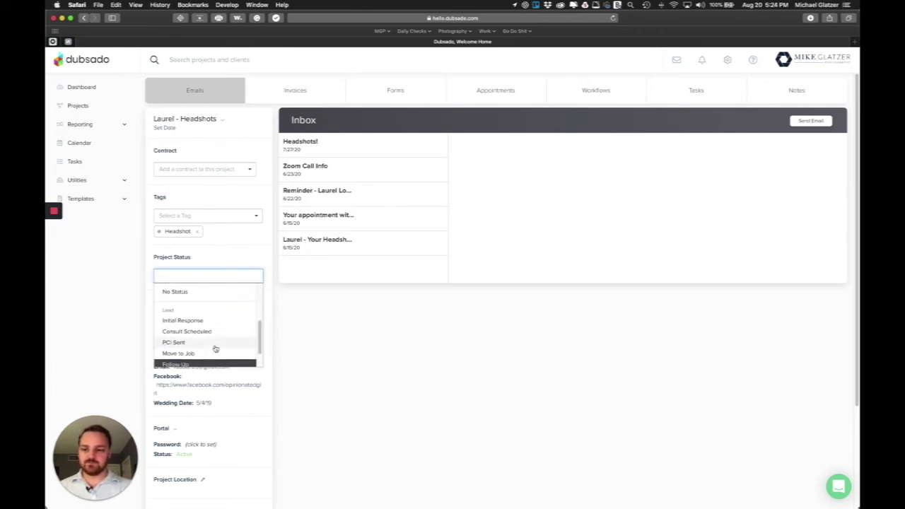
left_click(214, 349)
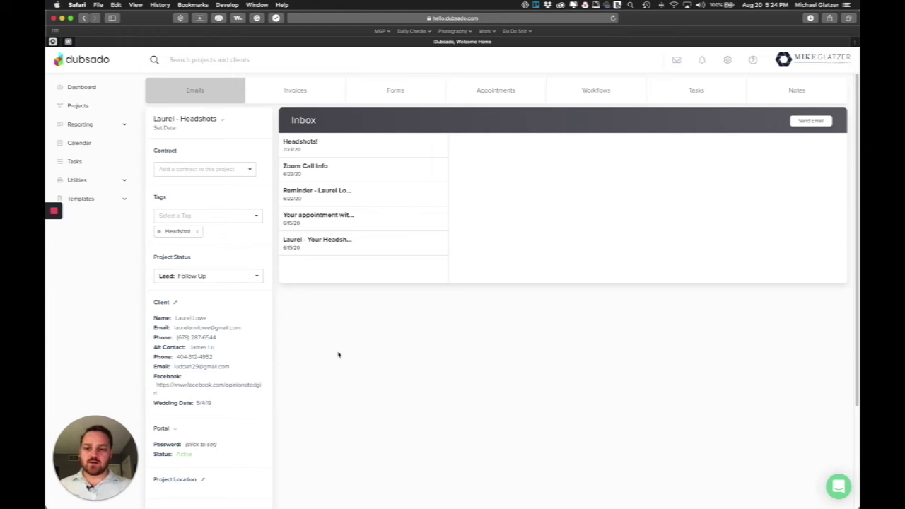
left_click(568, 101)
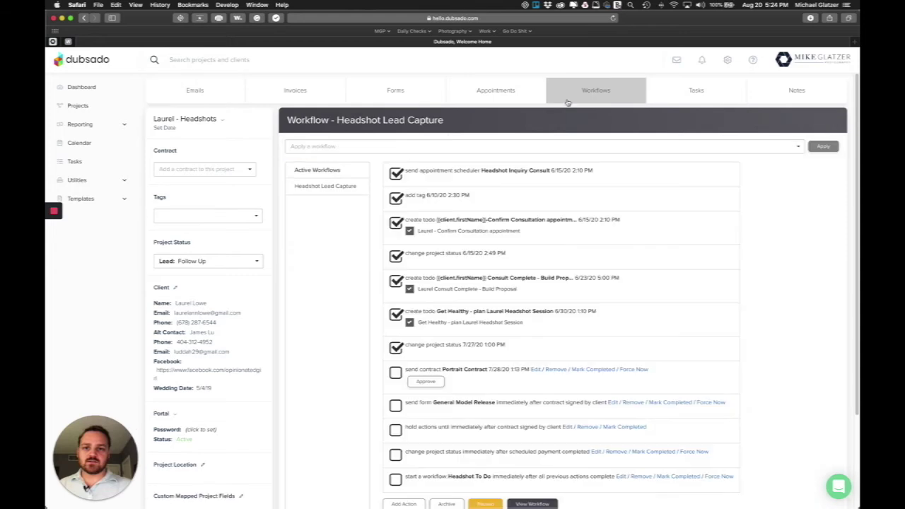
Step: Open the Portrait Lead Capture workflow template for editing and review its list of actions
left_click(81, 199)
left_click(80, 292)
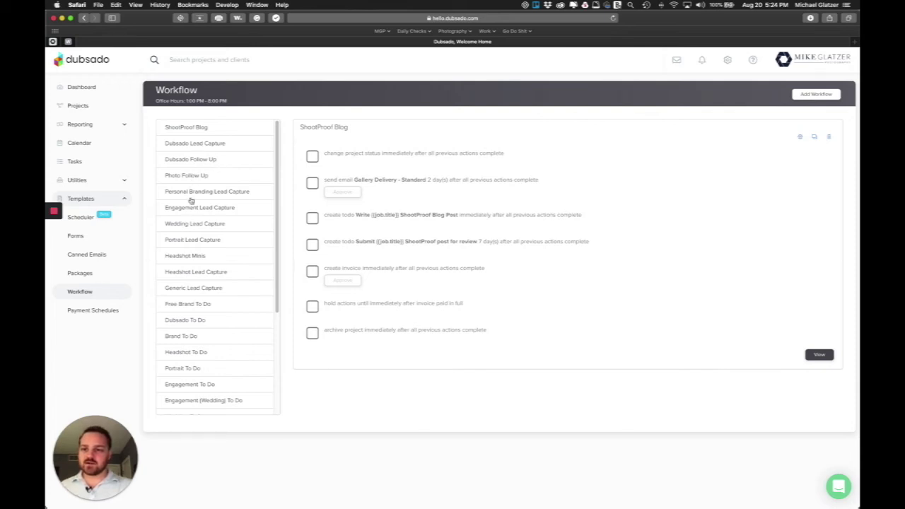
left_click(188, 241)
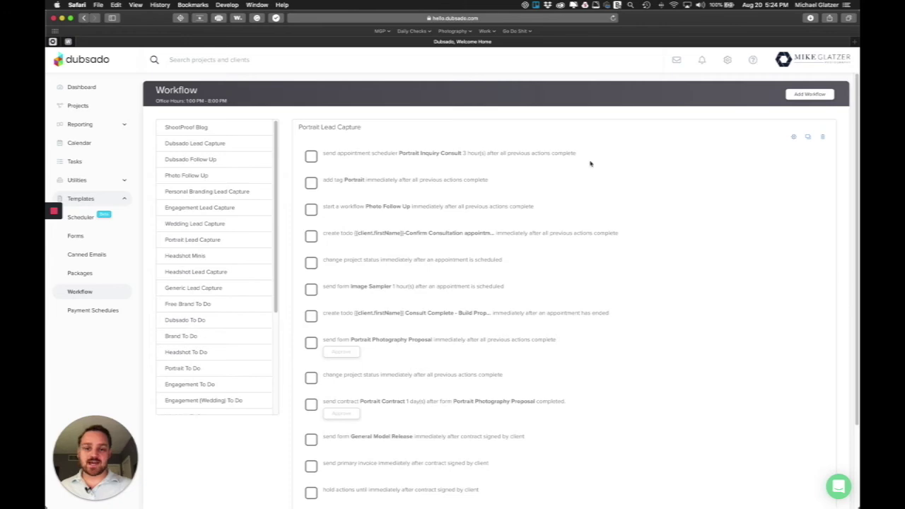
left_click(793, 137)
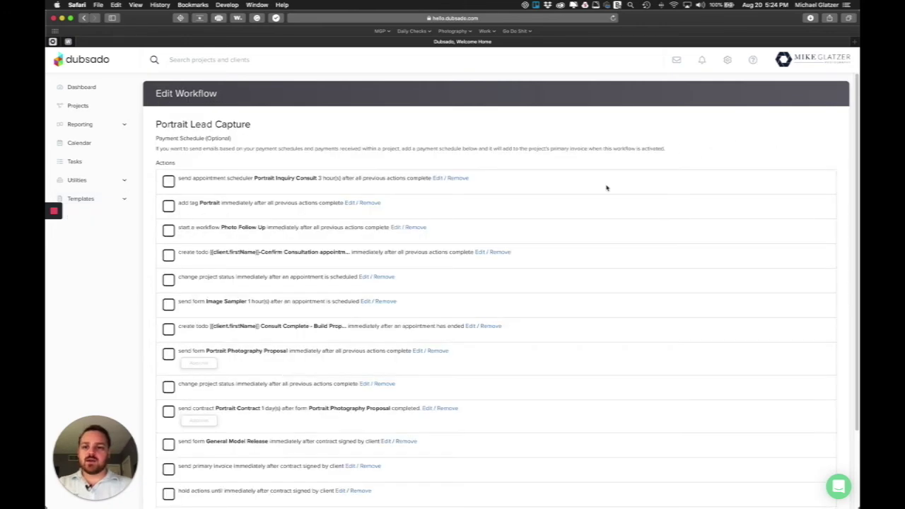
scroll(536, 224, "down", 3)
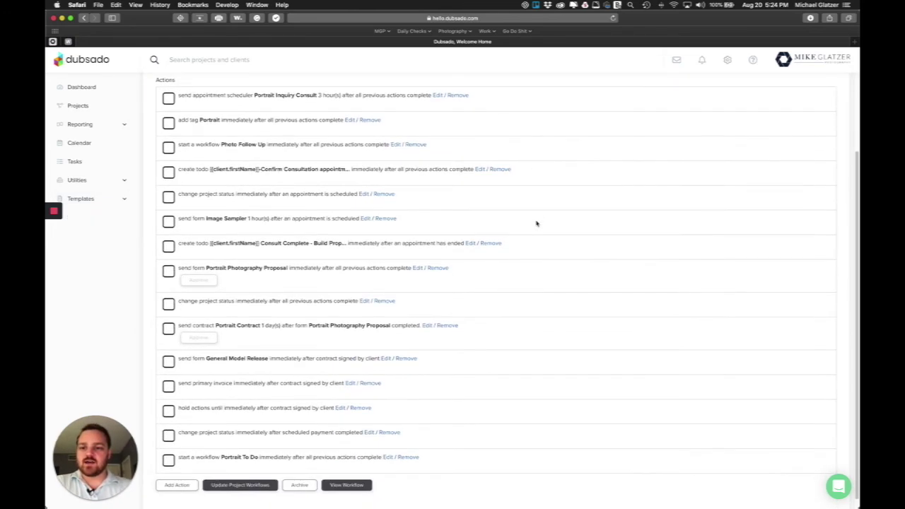
Step: Start a new Change Project Status action in the workflow and look through the job and lead statuses it offers
scroll(373, 211, "down", 1)
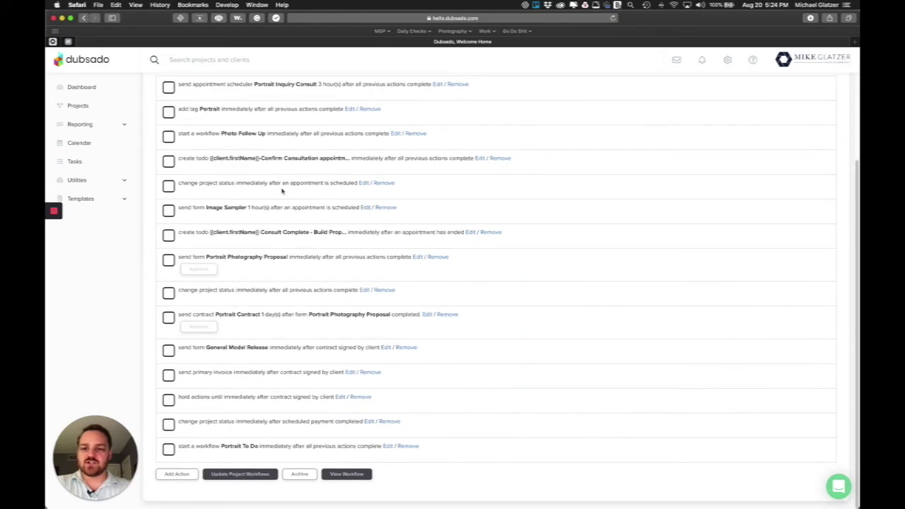
left_click(178, 475)
left_click(391, 256)
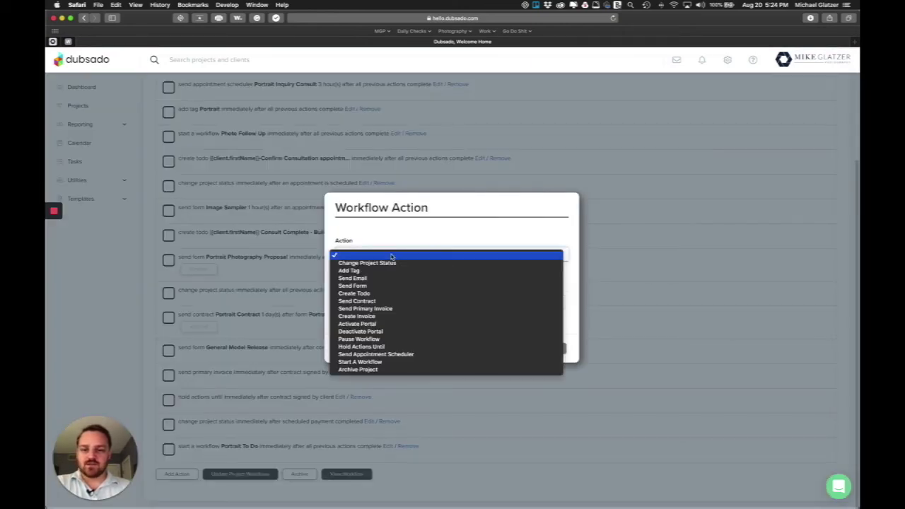
left_click(406, 266)
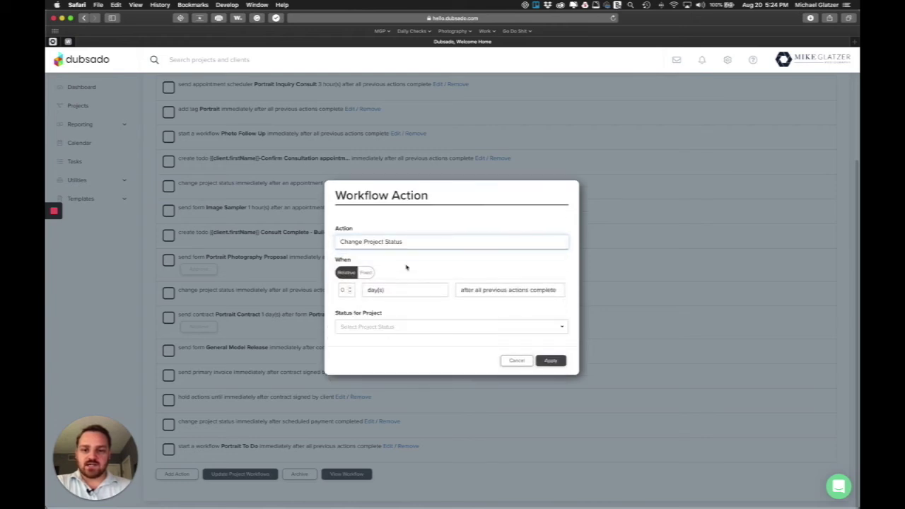
left_click(377, 329)
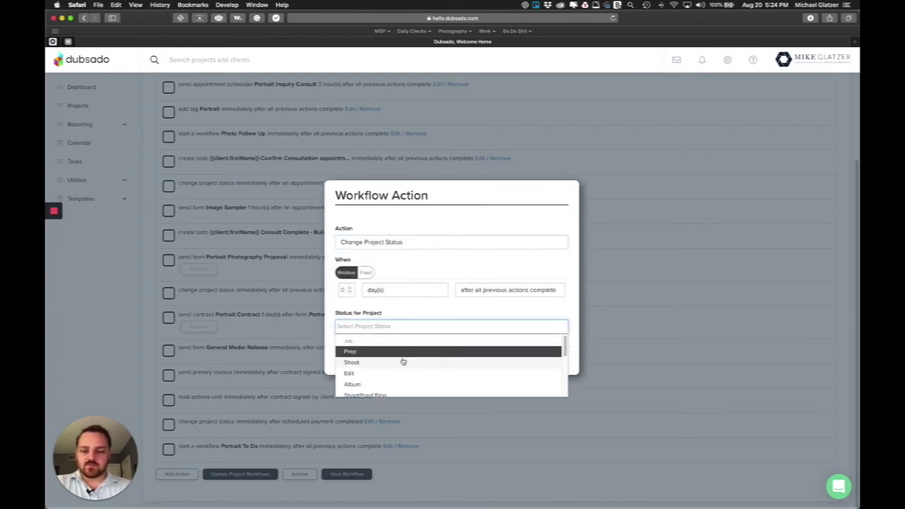
scroll(403, 362, "down", 10)
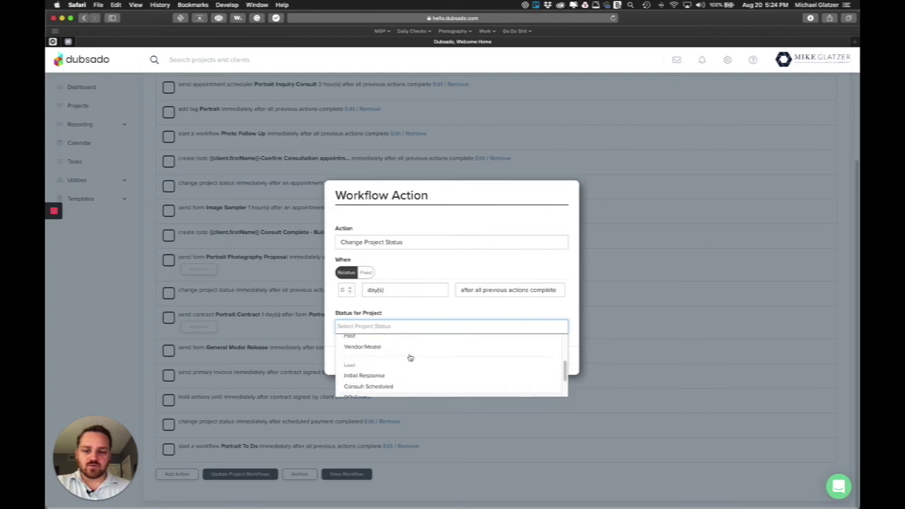
scroll(410, 357, "up", 10)
left_click(436, 313)
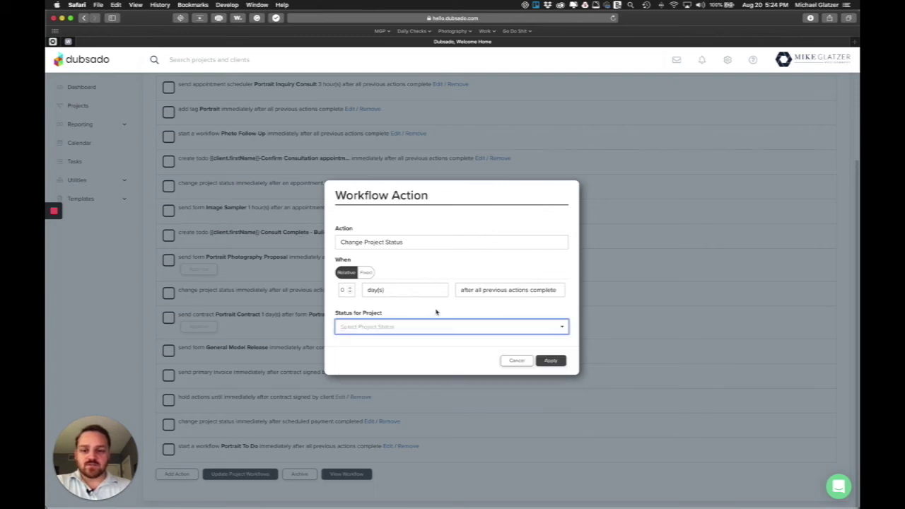
Step: Examine the trigger options for when the new status change should happen, and discard the action
left_click(501, 296)
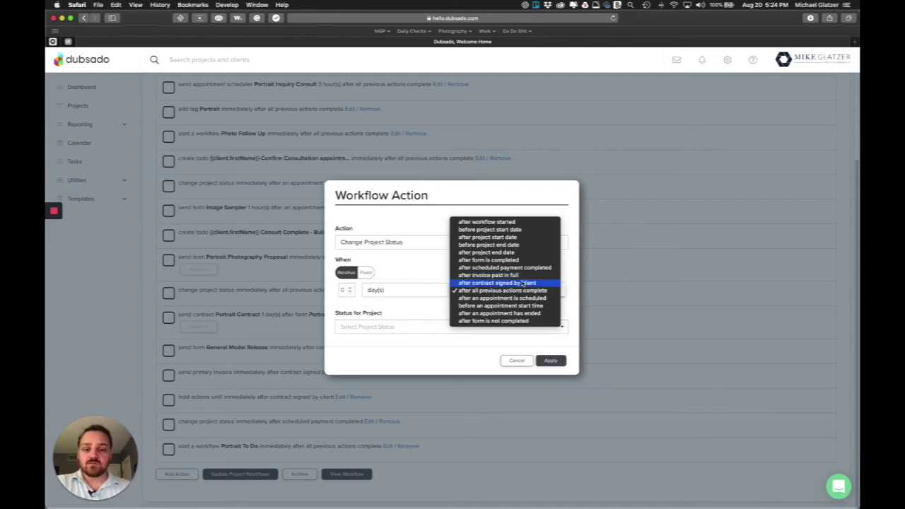
left_click(516, 361)
left_click(514, 361)
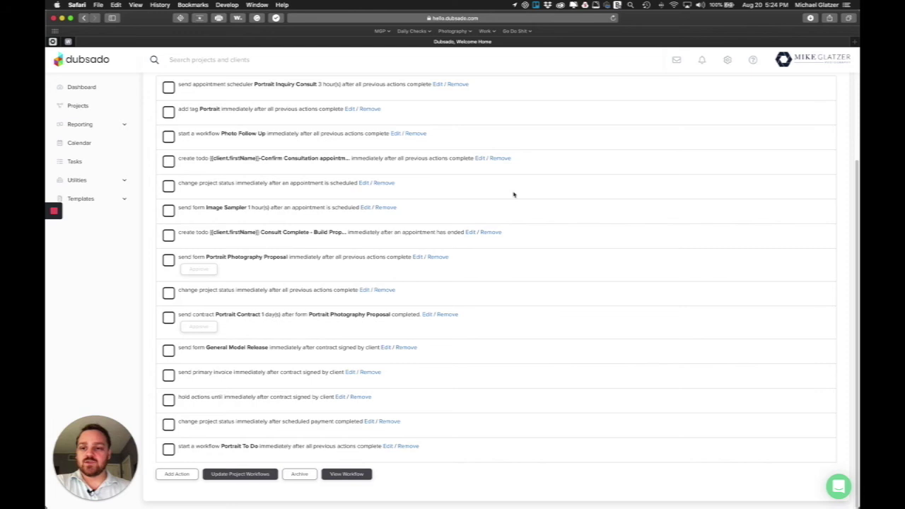
Step: Review the settings of the three existing change project status actions in the workflow without changing them
left_click(364, 183)
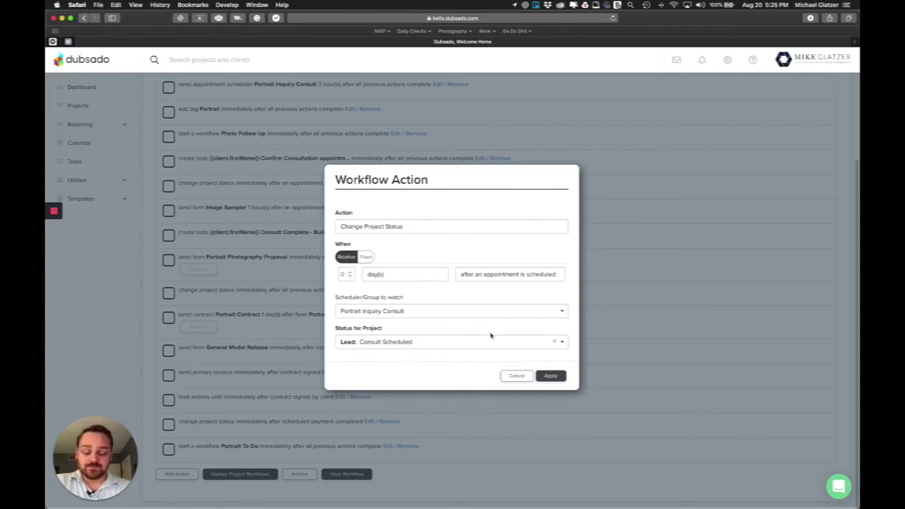
left_click(517, 375)
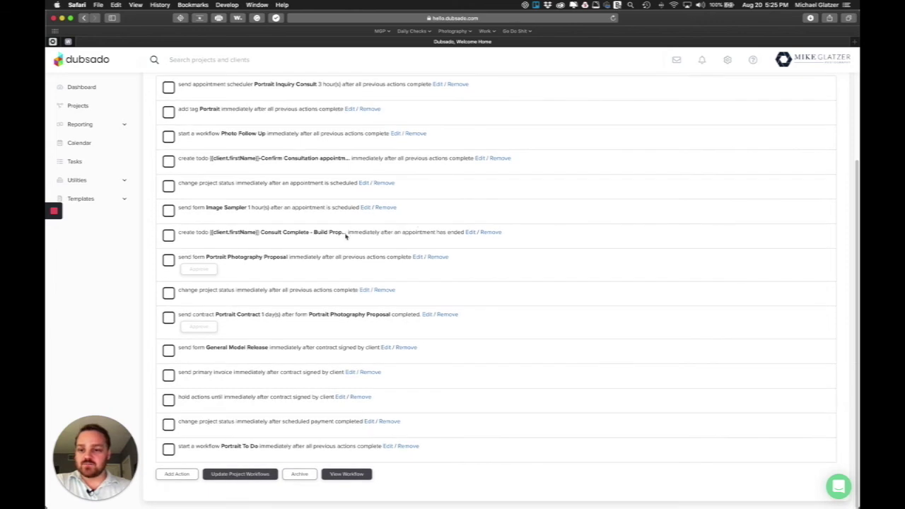
left_click(366, 290)
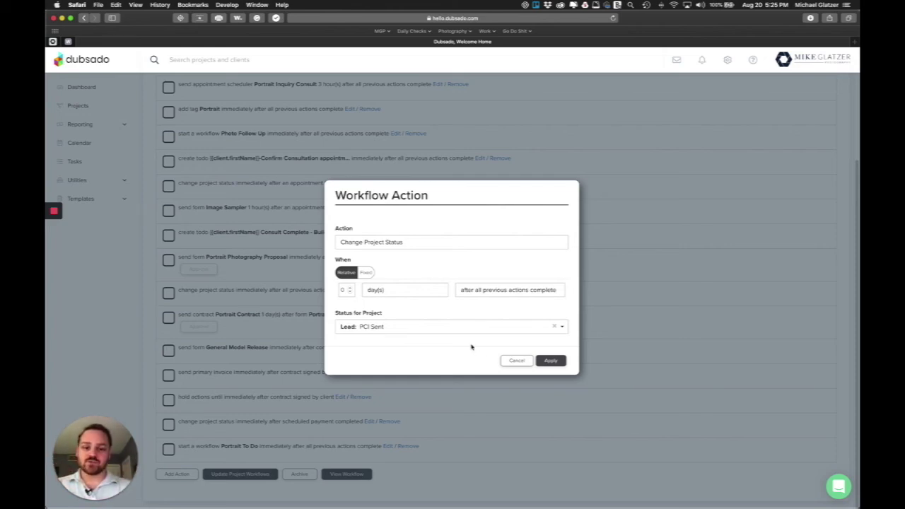
left_click(507, 363)
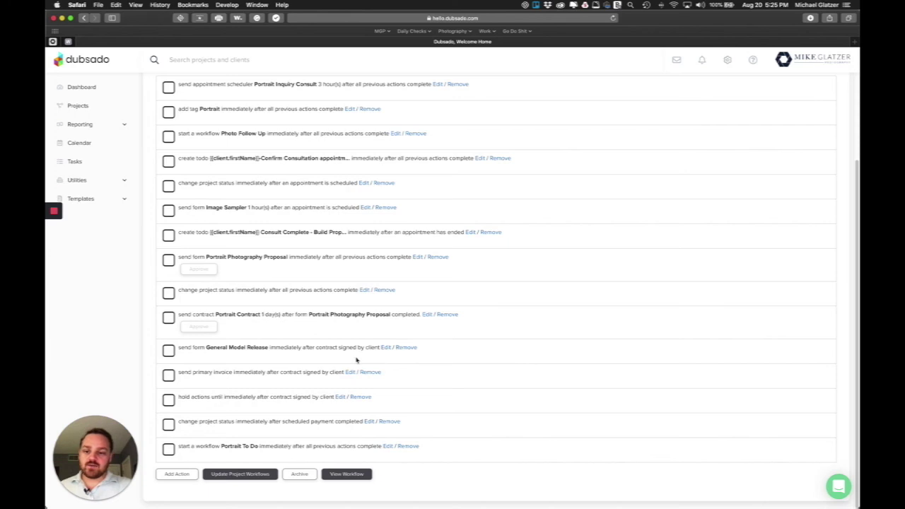
left_click(369, 422)
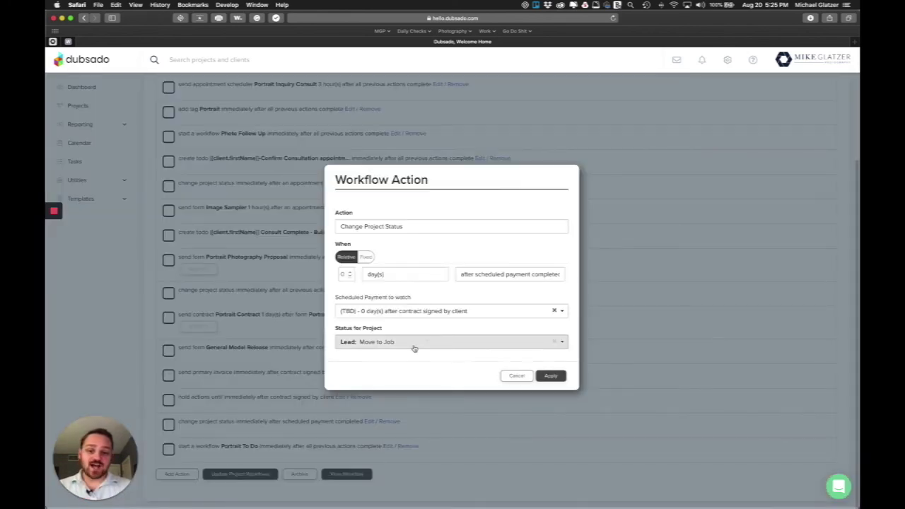
left_click(517, 376)
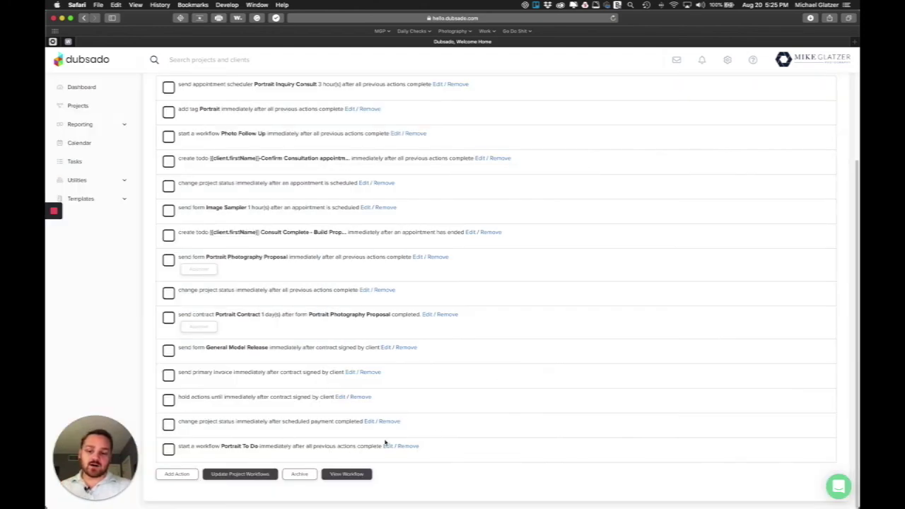
Step: Return to the projects overview, expand the lead statuses to review them, and collapse them again
scroll(470, 245, "up", 3)
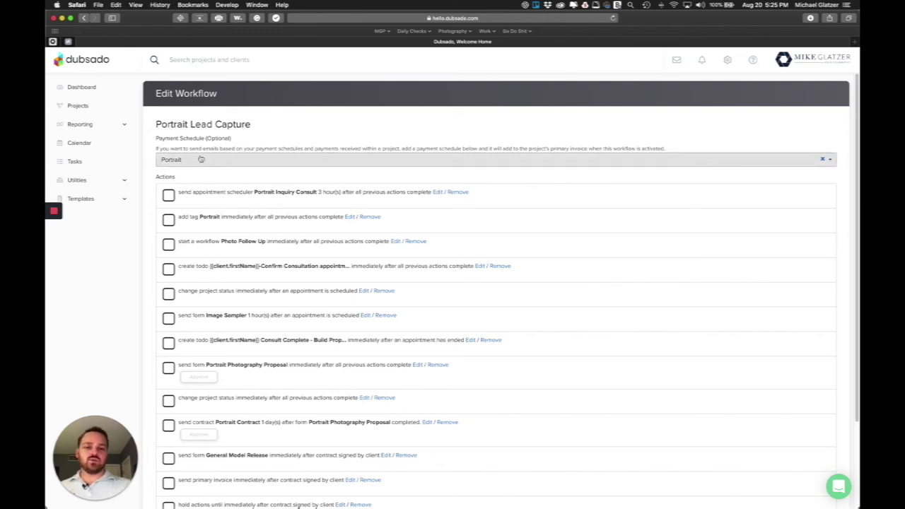
left_click(84, 106)
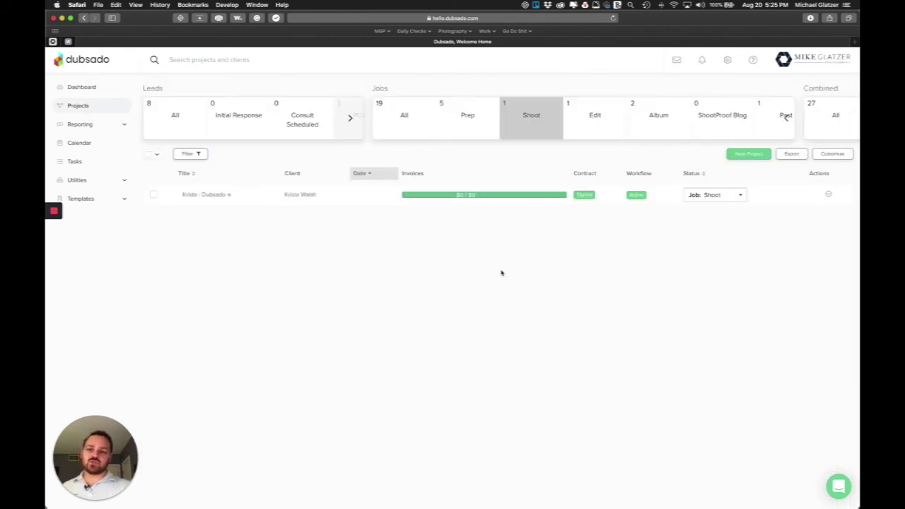
left_click(352, 125)
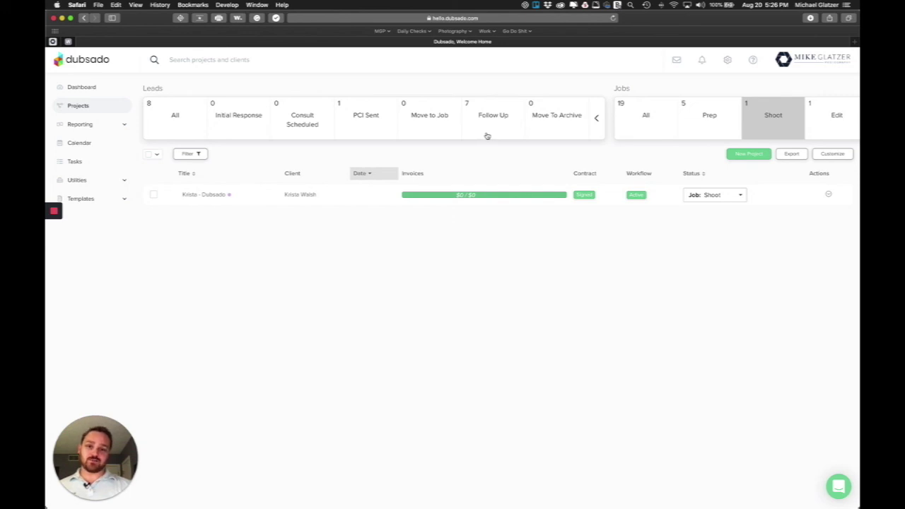
left_click(597, 125)
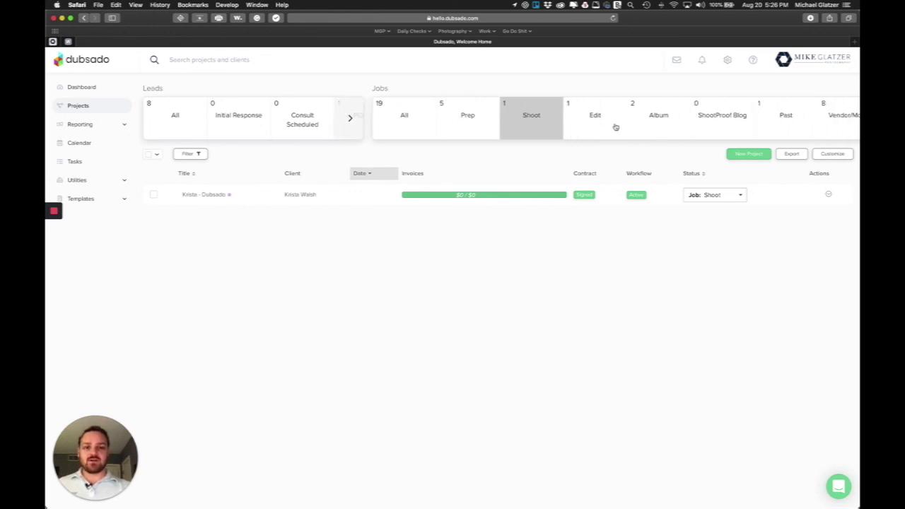